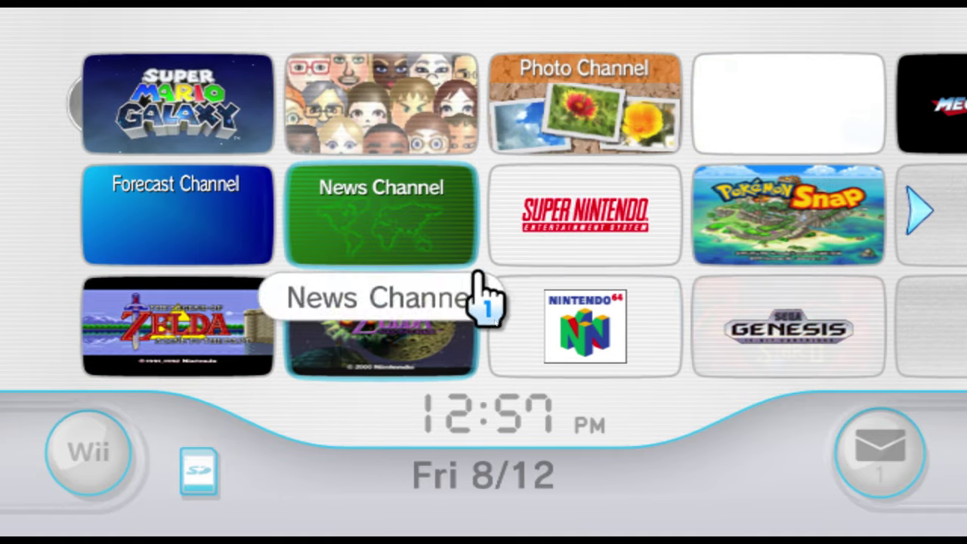
- Preview the Zelda A Link to the Past and Mega Man 9 channels, then return to the menu
click(224, 326)
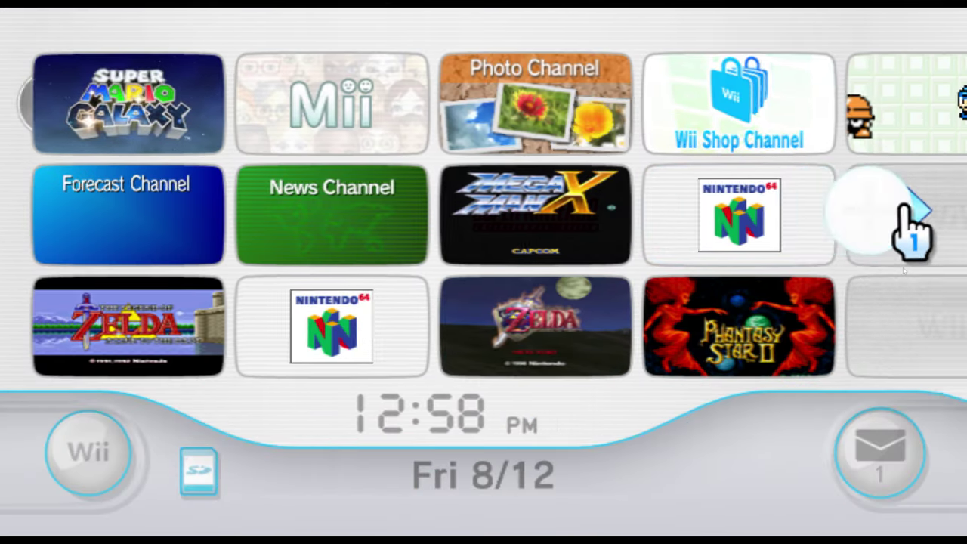
click(353, 136)
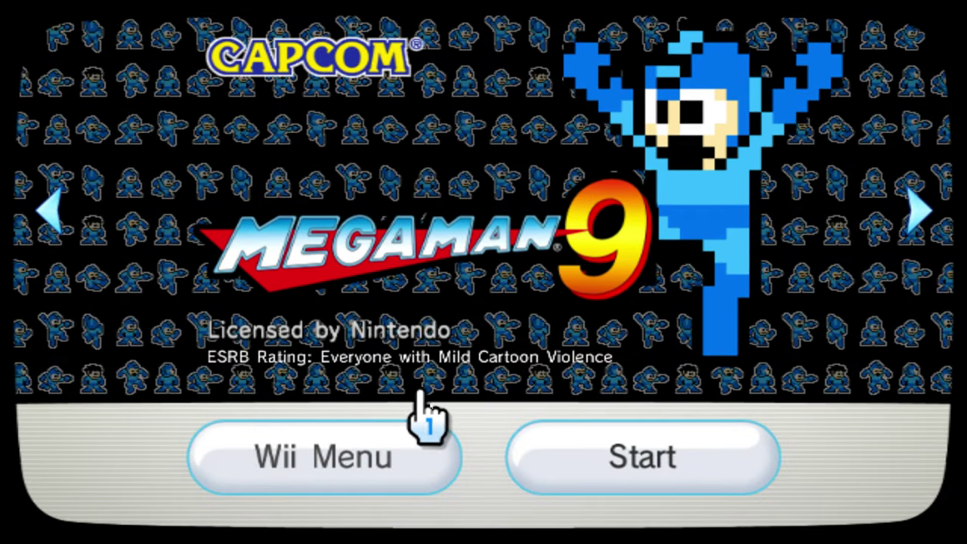
click(395, 477)
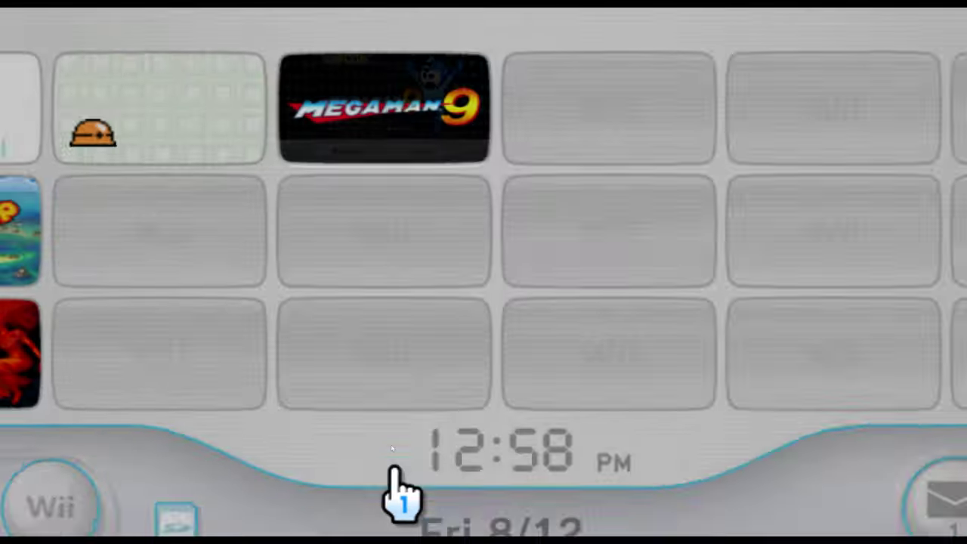
- On the previous channel page, preview Wii Shop, Super Mario Galaxy and Super Nintendo, returning to the grid after each
click(65, 212)
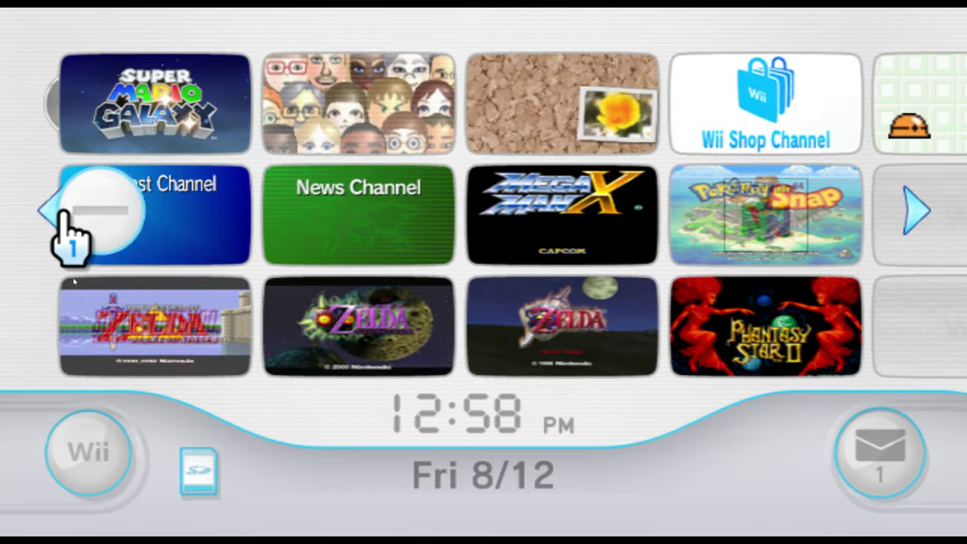
click(767, 132)
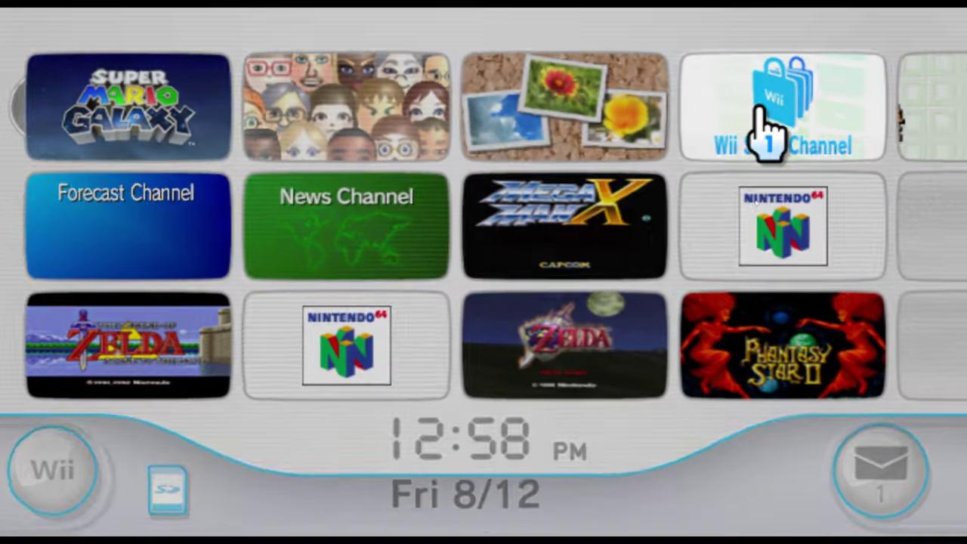
click(400, 469)
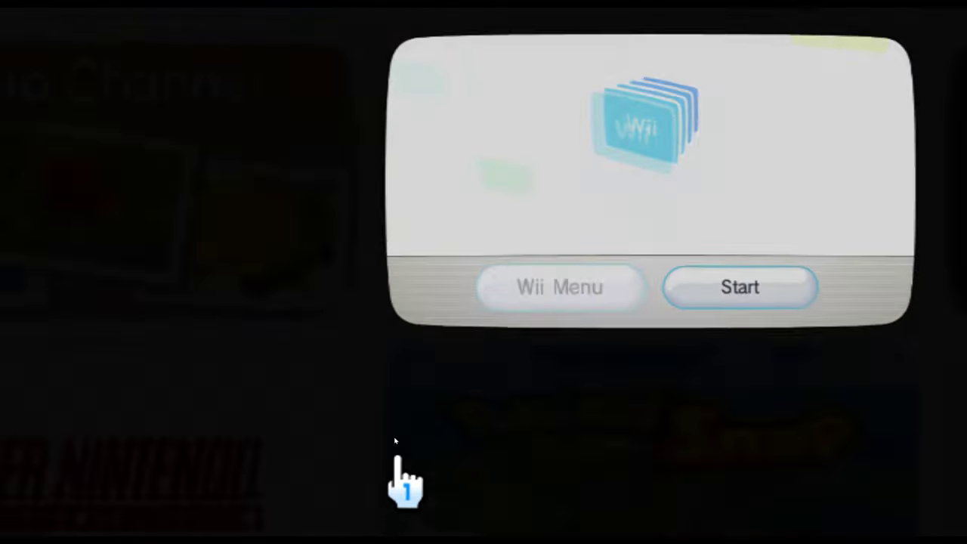
click(216, 110)
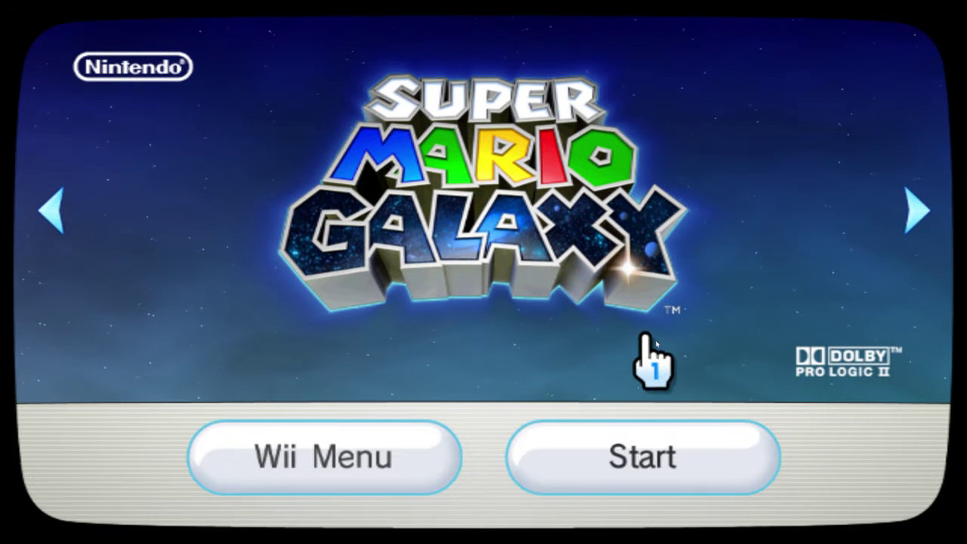
click(432, 462)
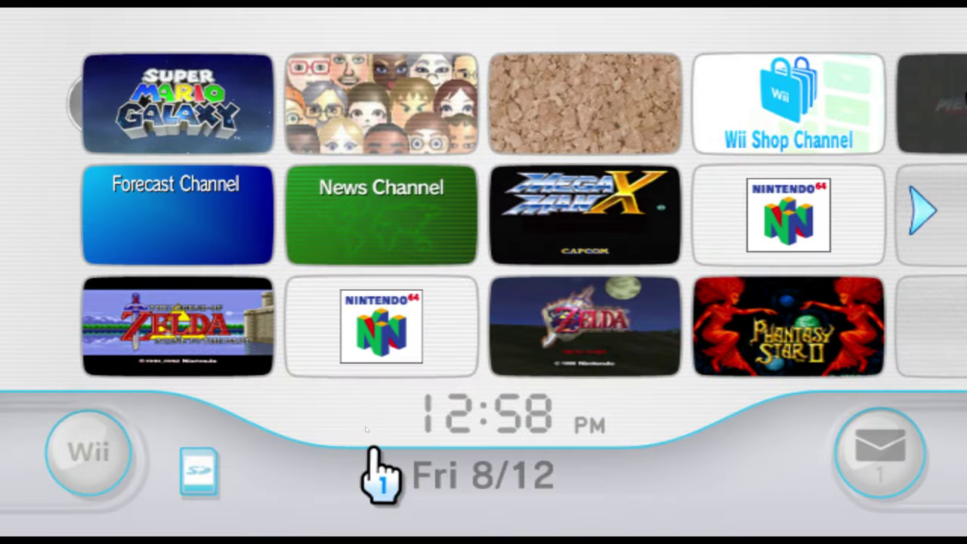
click(525, 219)
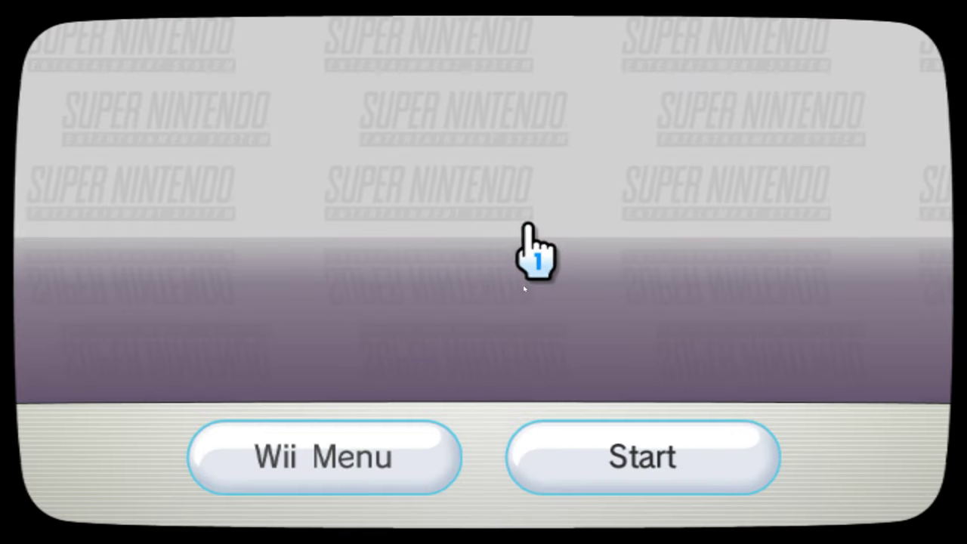
click(443, 461)
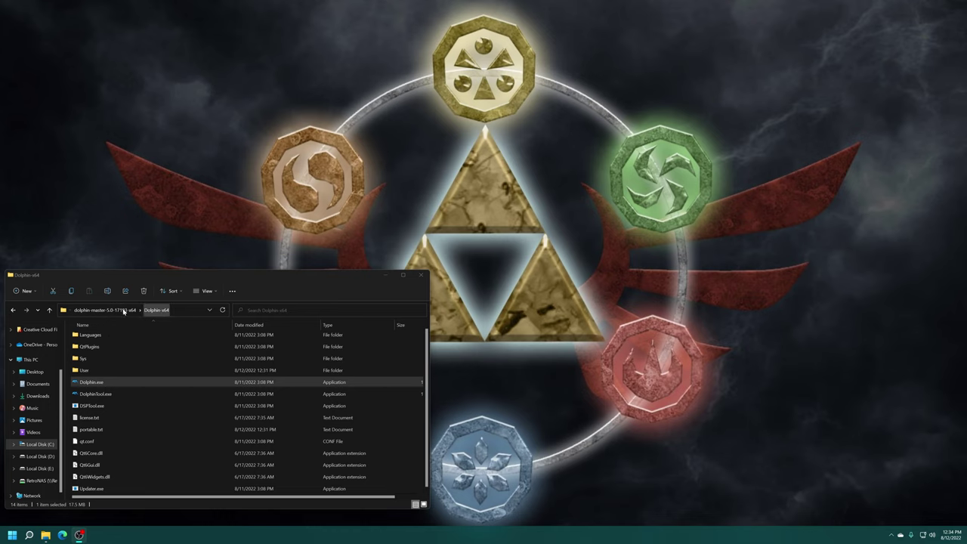
- Launch Dolphin.exe and accept the online system update for the United States region
click(92, 383)
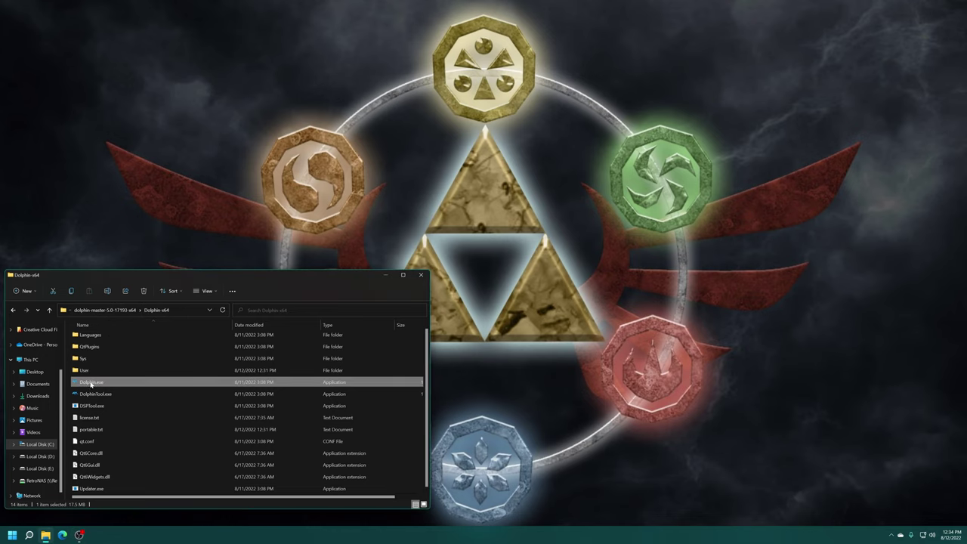
double_click(91, 384)
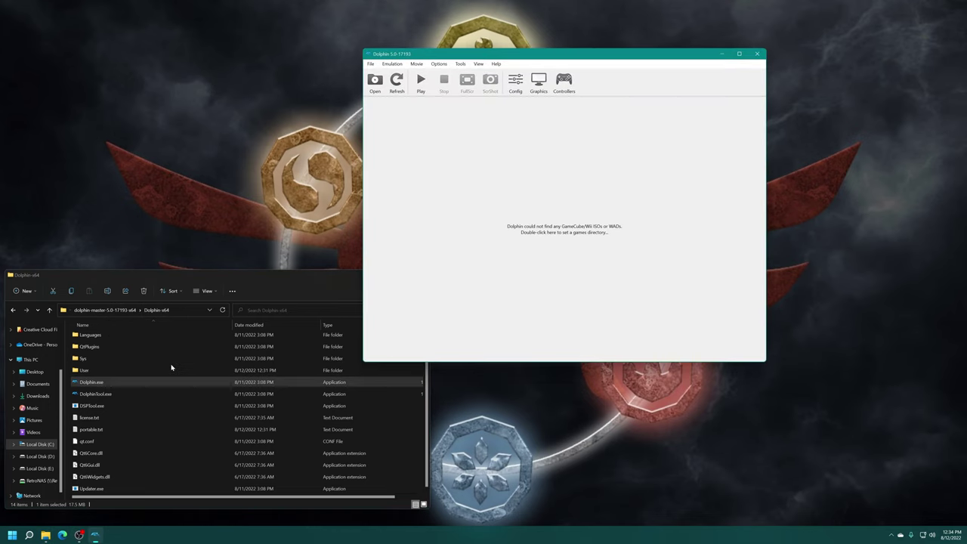
click(462, 65)
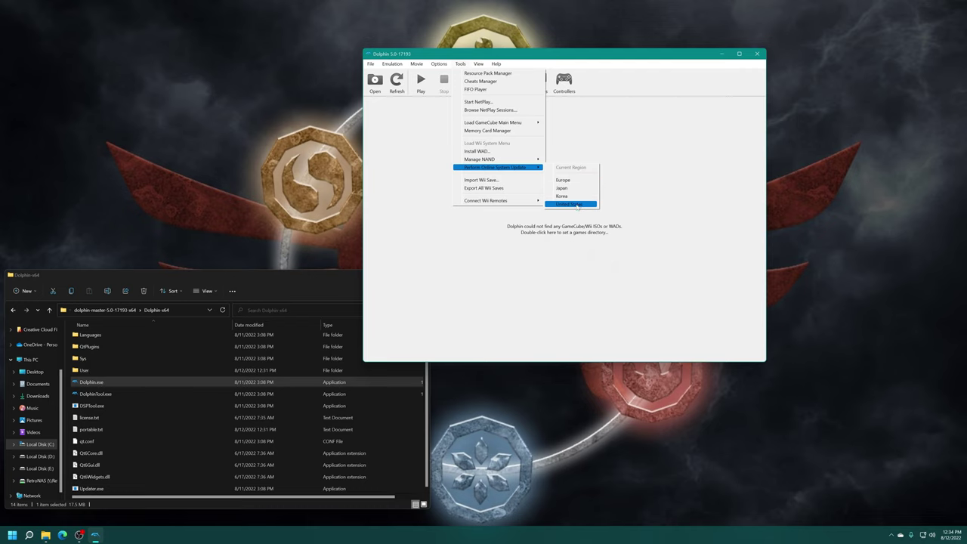
click(577, 206)
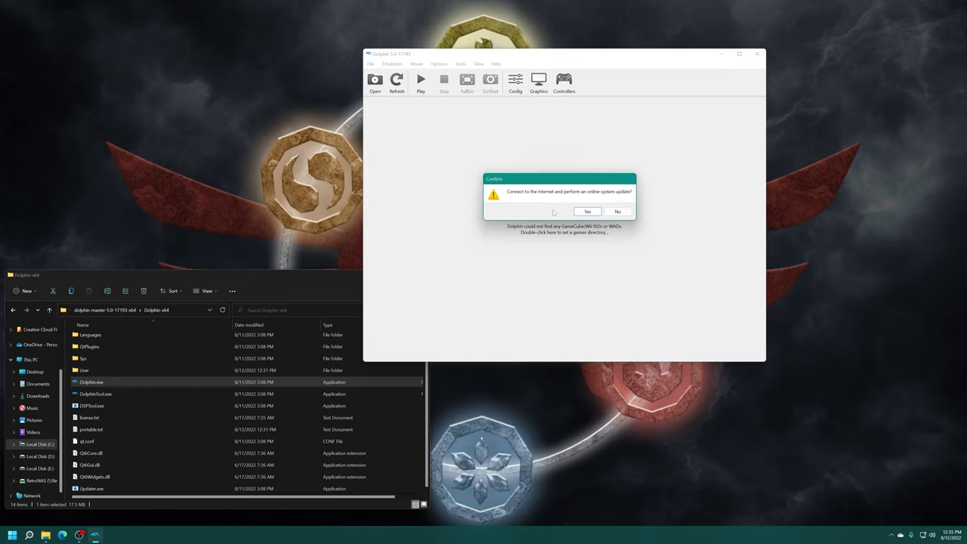
click(587, 212)
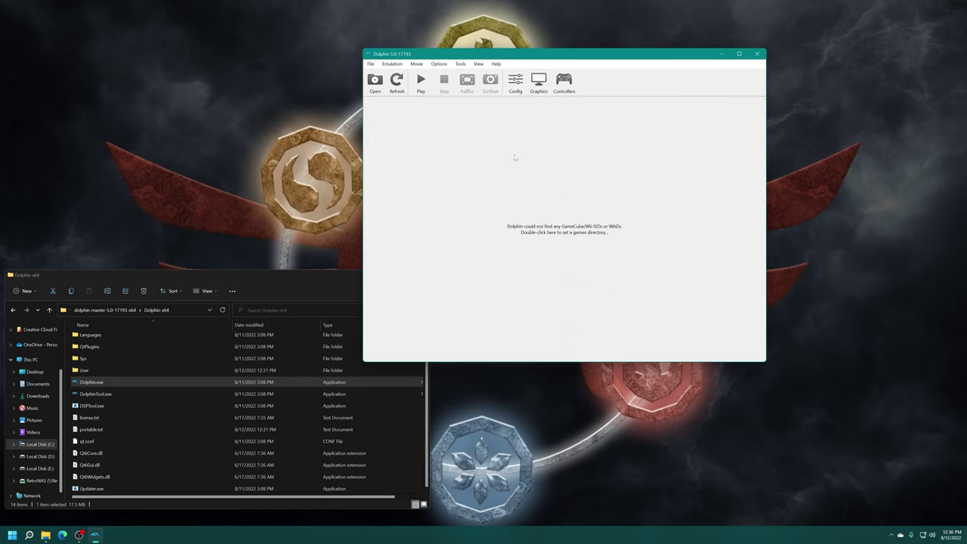
- Boot Wii System Menu 4.3U and get through the startup, date/time and widescreen screens
click(460, 64)
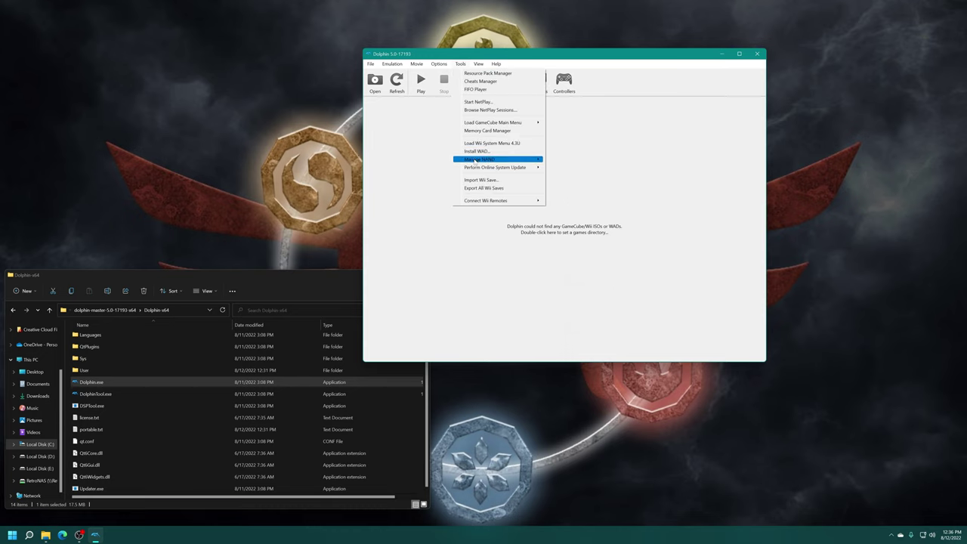
click(517, 148)
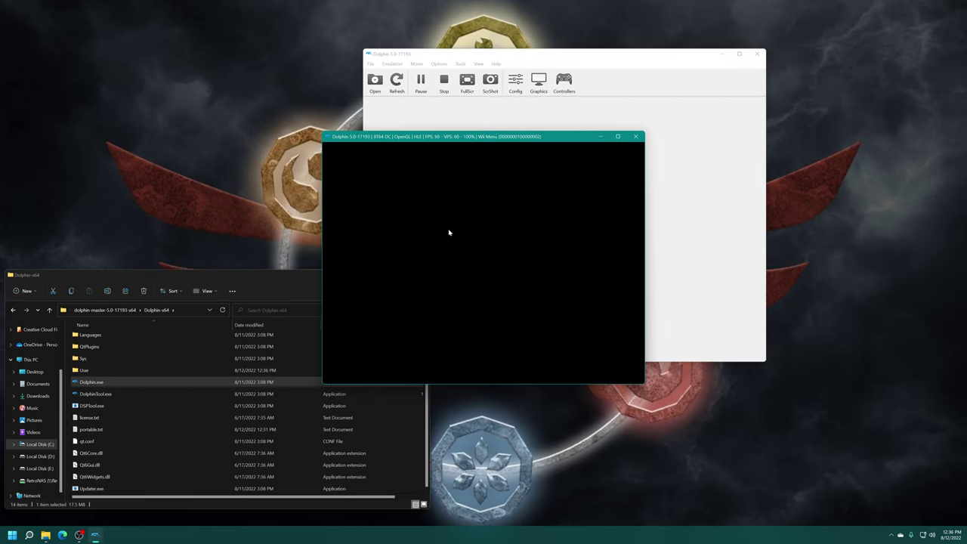
click(479, 302)
click(521, 338)
click(539, 337)
click(539, 339)
click(470, 276)
- Set the console nickname to 'ice', choose United States as the country and skip Parental Controls
click(449, 254)
text(ice)
click(587, 335)
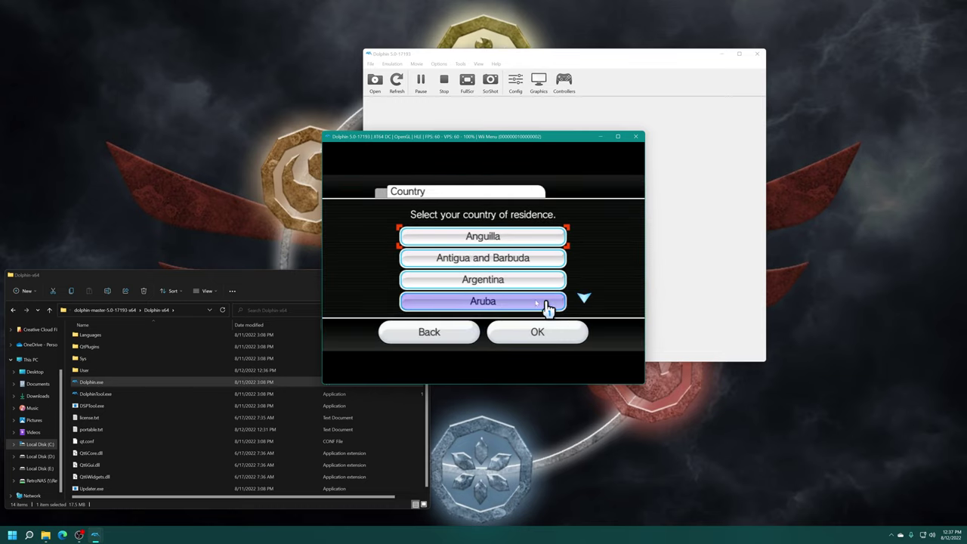
click(584, 300)
click(583, 302)
click(544, 219)
click(537, 332)
click(518, 340)
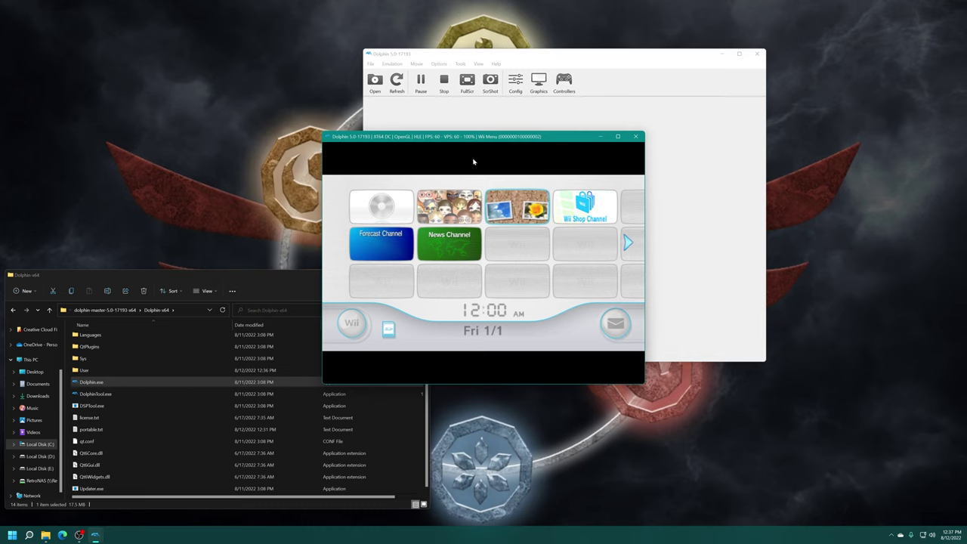
- Stop emulation and install Mega Man X.wad from D:\Emulation\Wii Virtual Console to the NAND
click(635, 136)
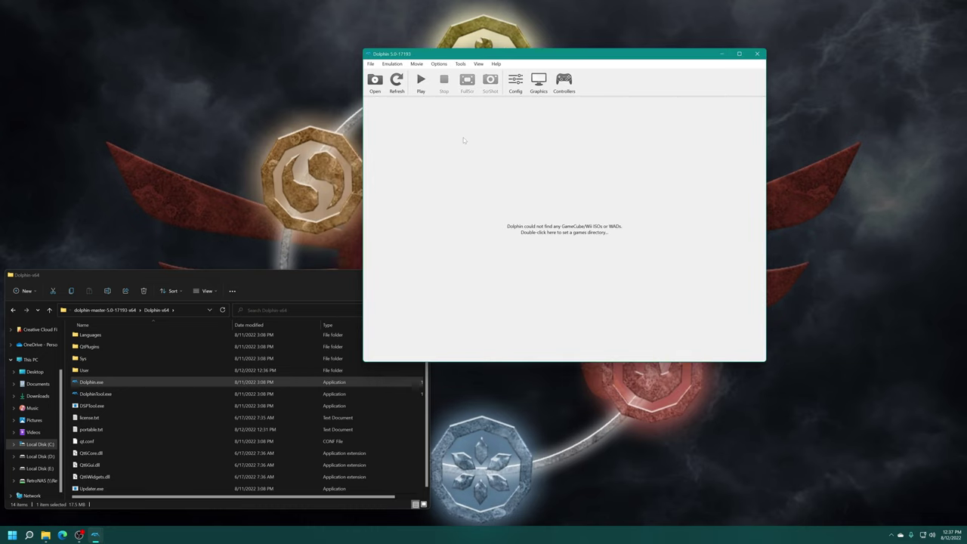
click(460, 64)
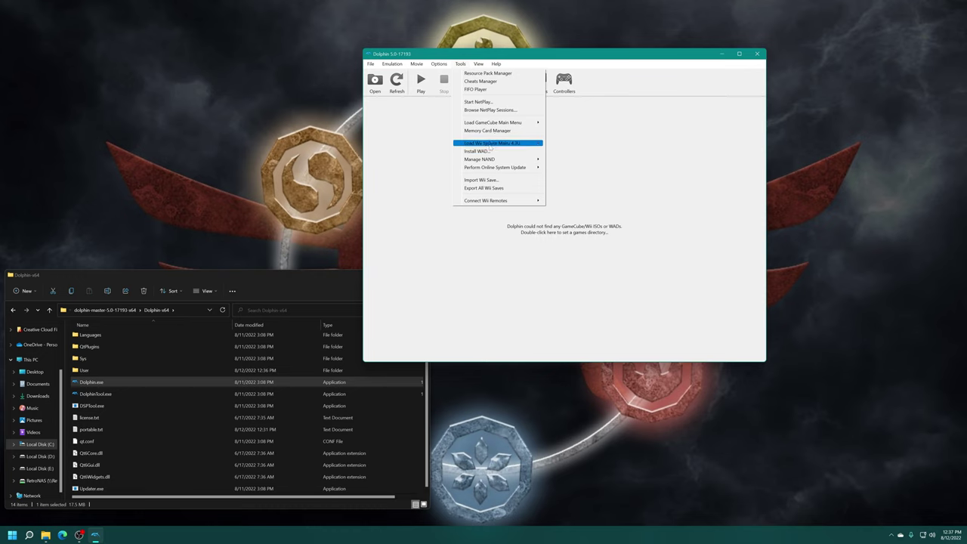
click(479, 151)
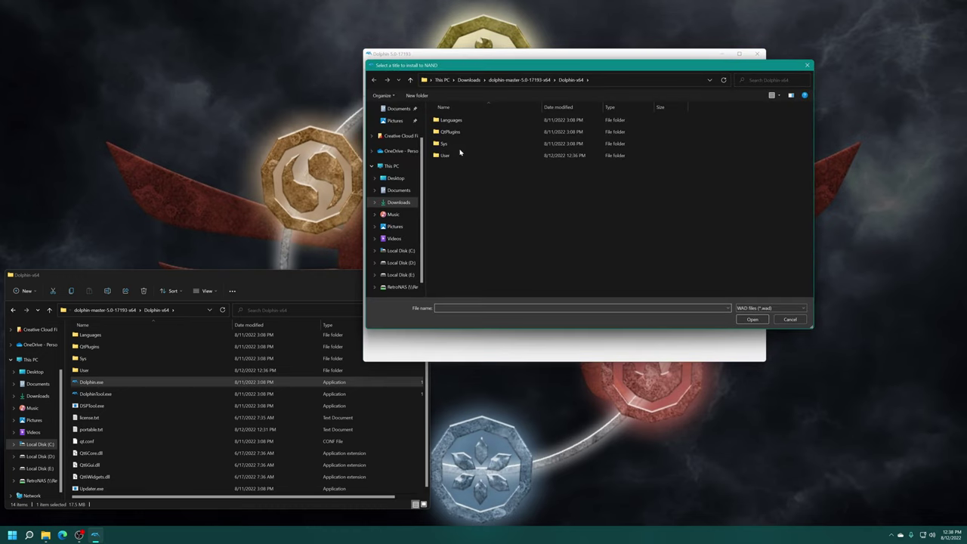
click(397, 263)
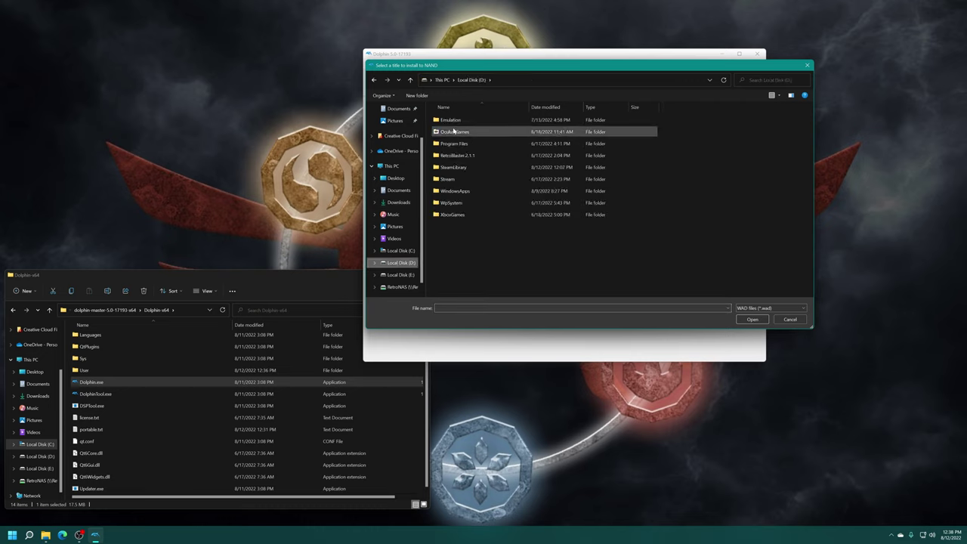
double_click(451, 120)
scroll(469, 232, down, 5)
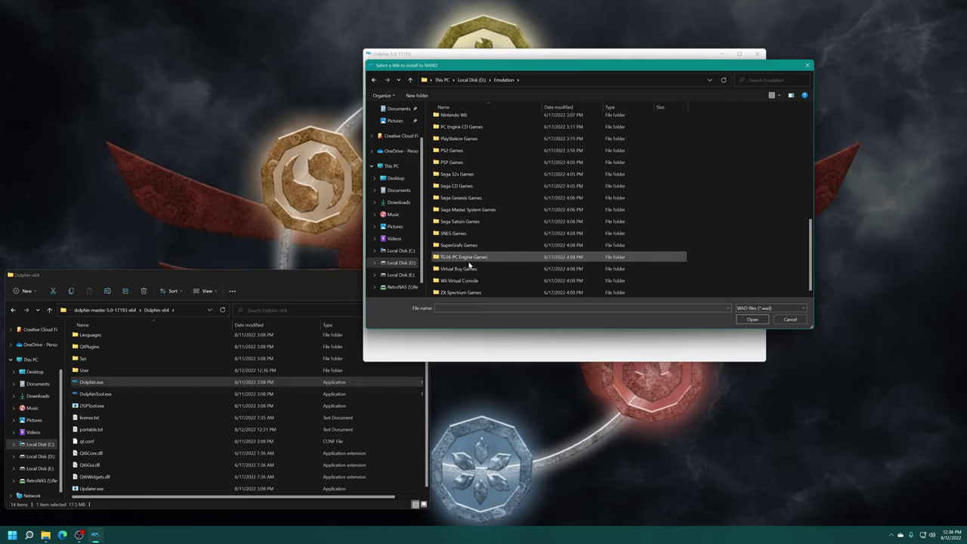
double_click(464, 280)
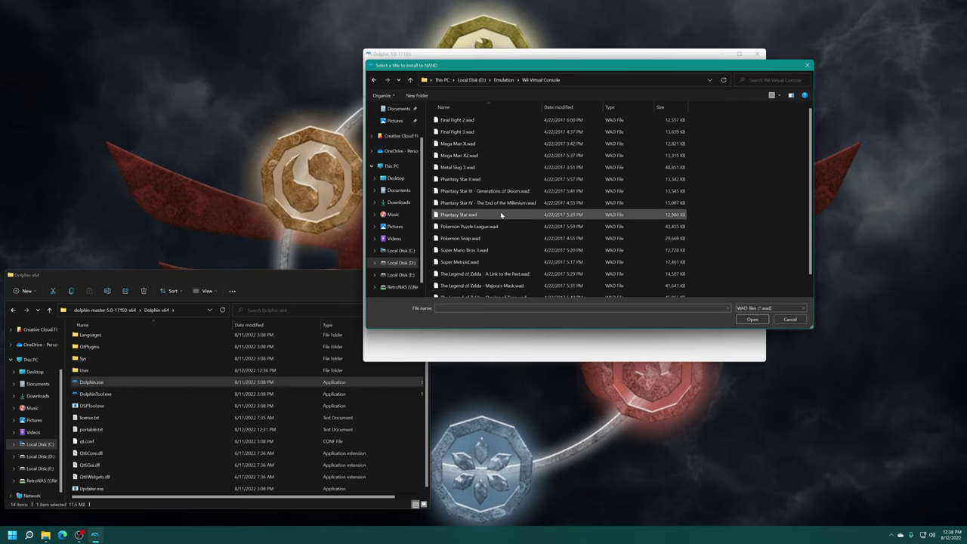
double_click(460, 144)
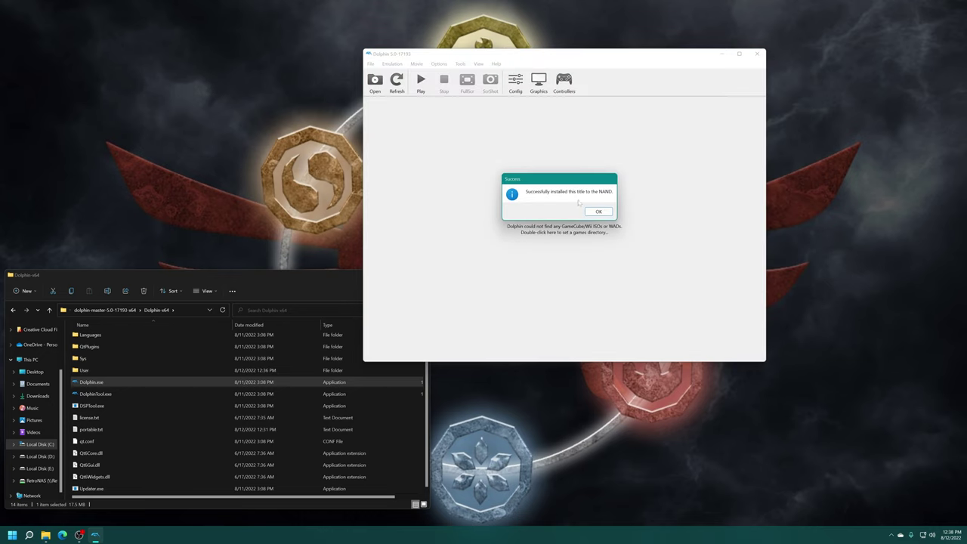
click(598, 212)
- Boot the Wii System Menu, get past the health and safety warning and start Mega Man X
click(460, 64)
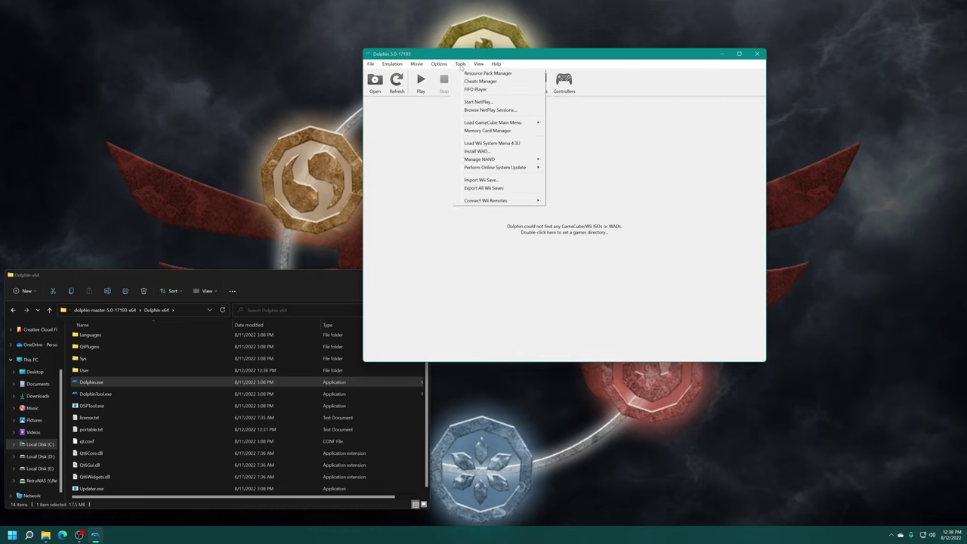
click(509, 143)
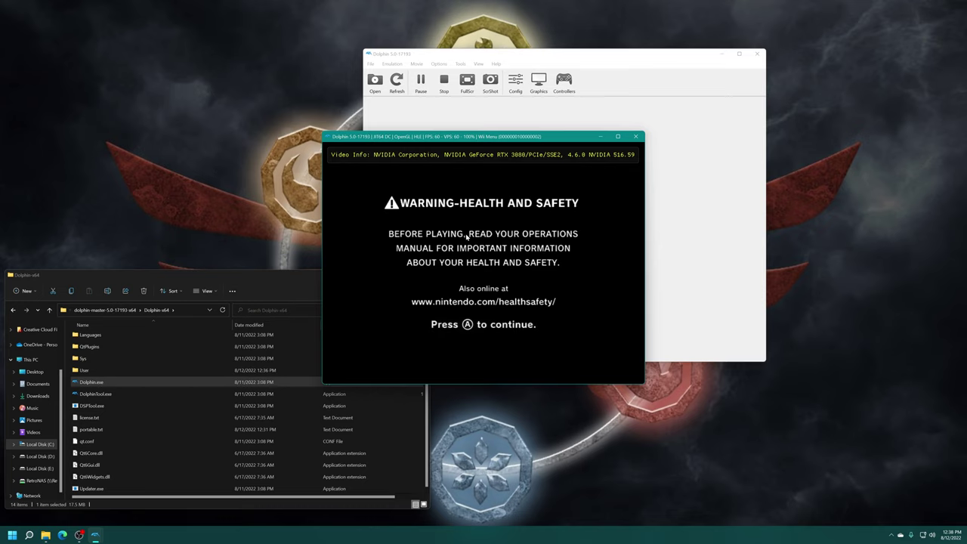
click(469, 286)
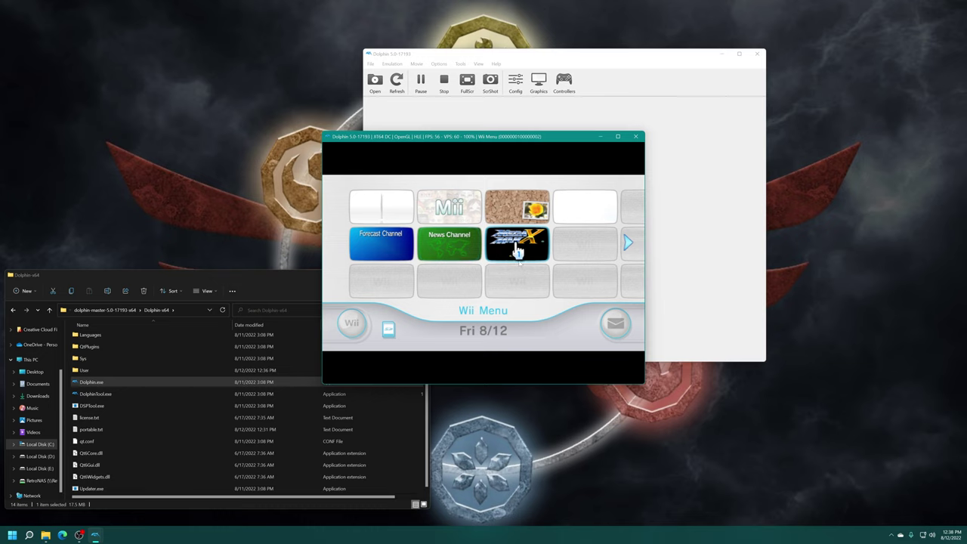
click(532, 246)
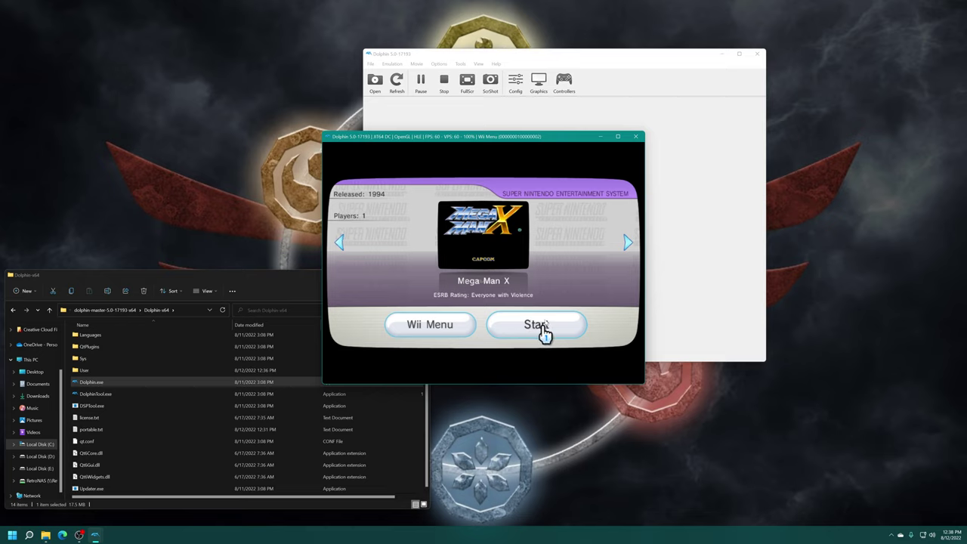
click(546, 326)
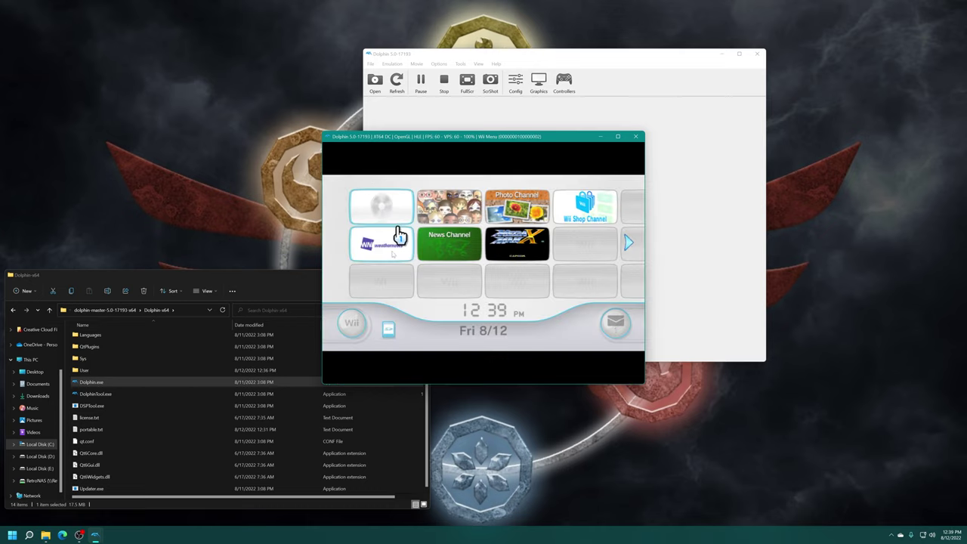
click(370, 64)
- Load Super Smash Bros. Brawl.ciso from the Emulation\Nintendo Wii folder as the disc
click(378, 73)
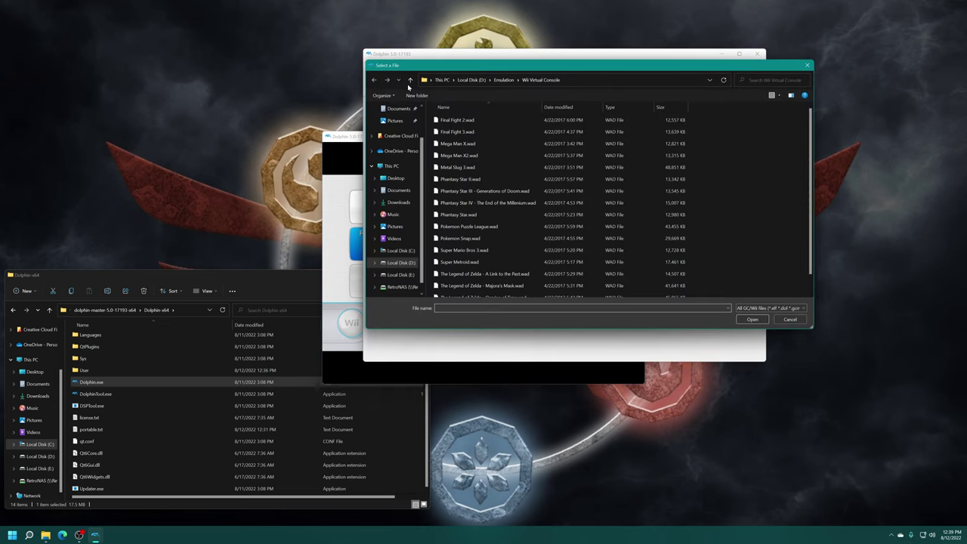
click(410, 81)
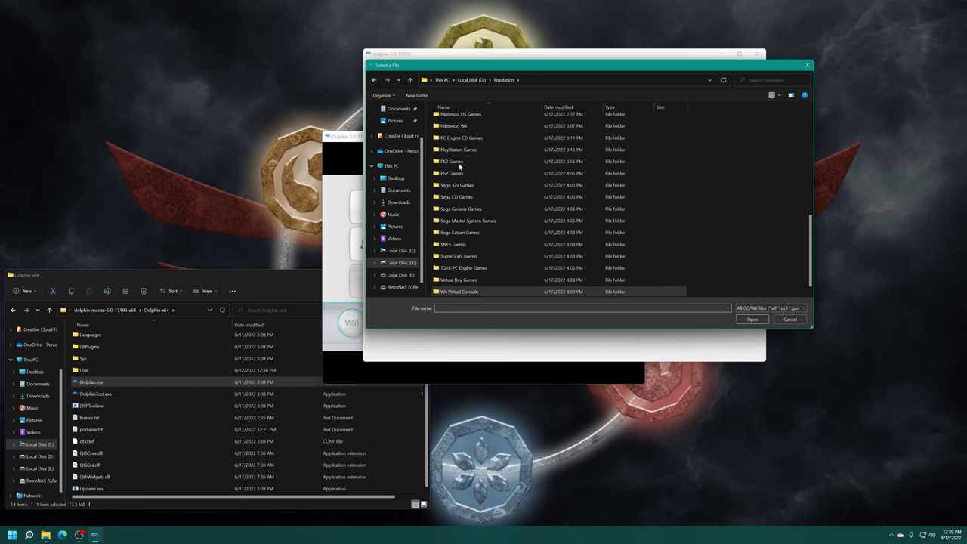
double_click(460, 127)
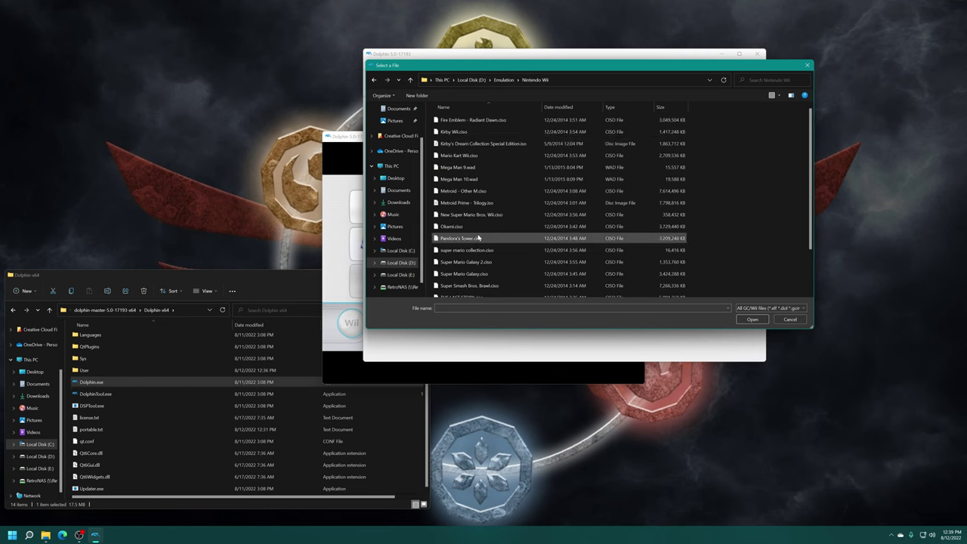
double_click(485, 287)
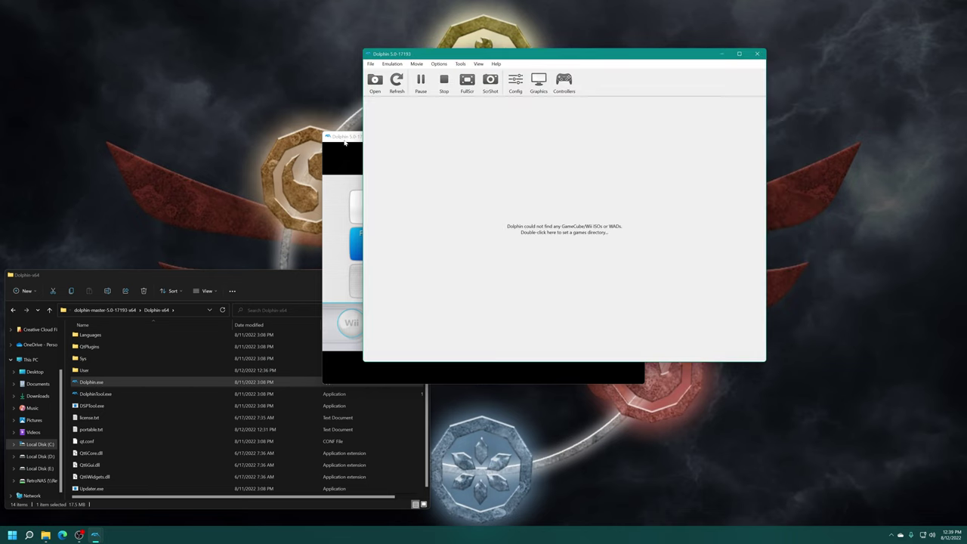
click(350, 139)
- Return to the Wii Menu channel grid and open the Disc Channel
click(447, 232)
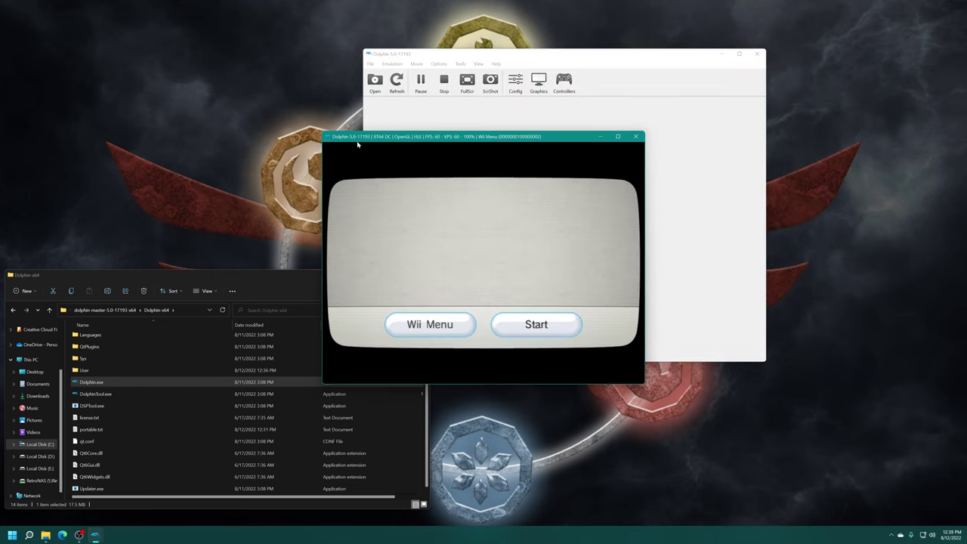
click(461, 338)
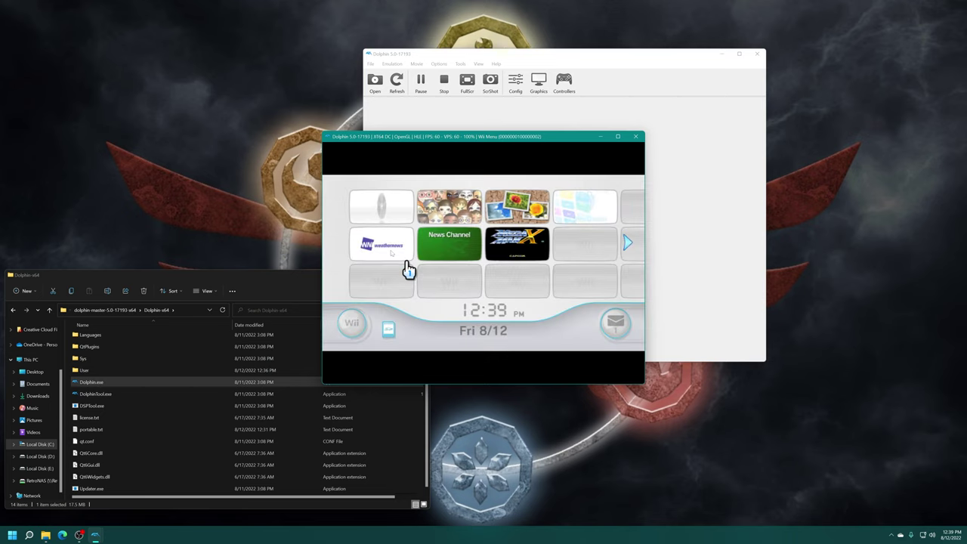
click(383, 239)
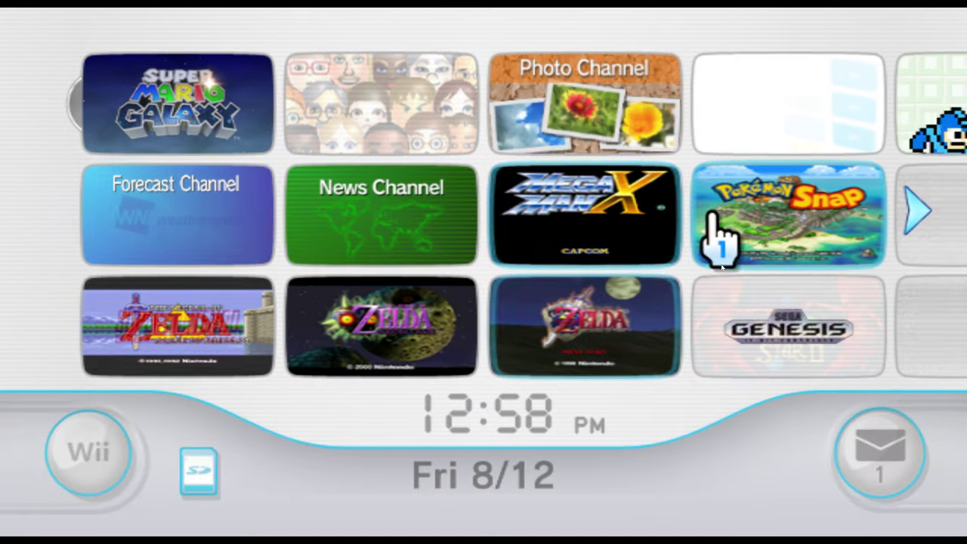
- Preview the Pokémon Snap channel, then visit the SD Card Menu past its introduction and return
click(710, 219)
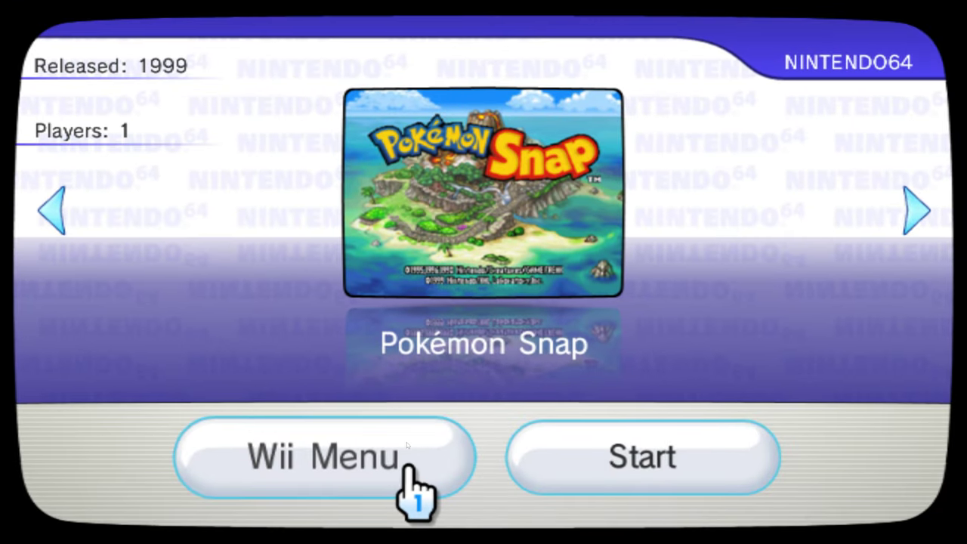
click(407, 462)
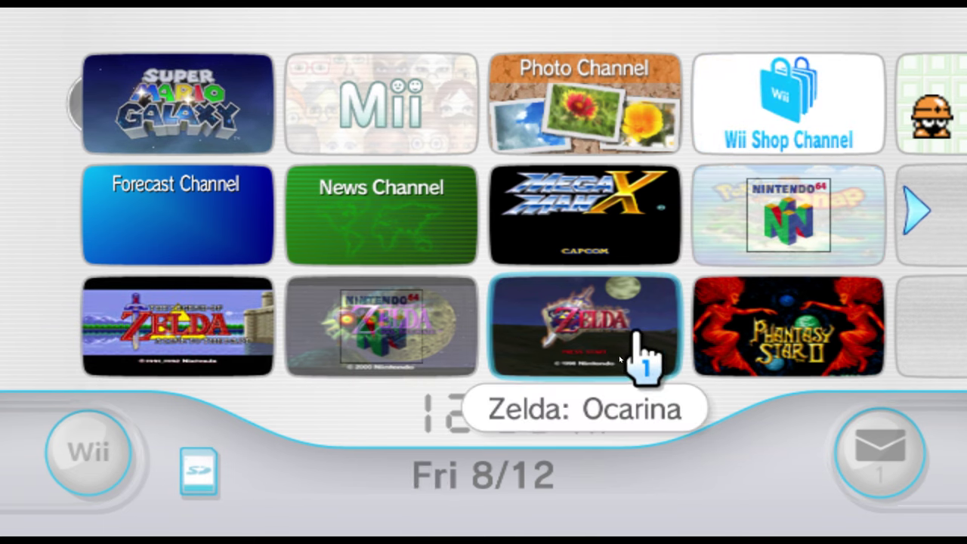
click(193, 477)
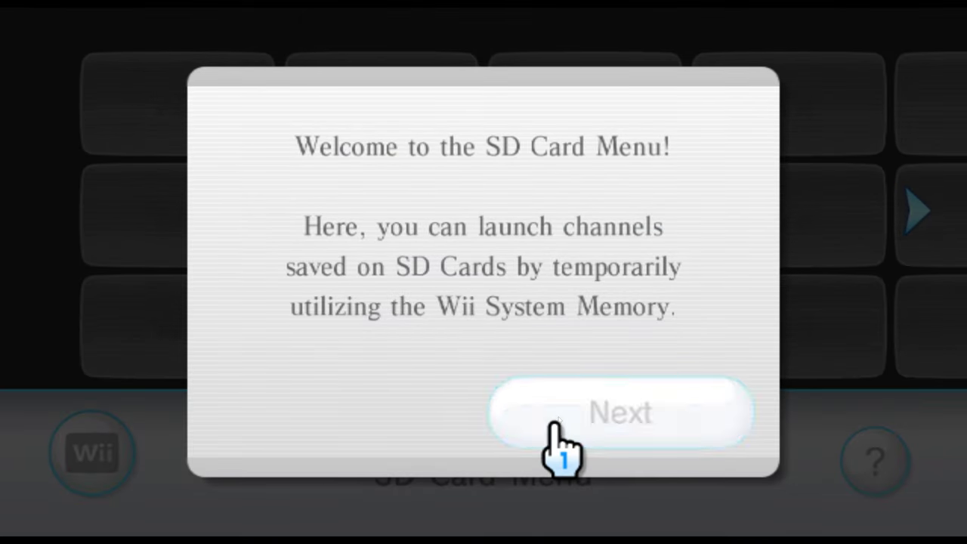
click(555, 423)
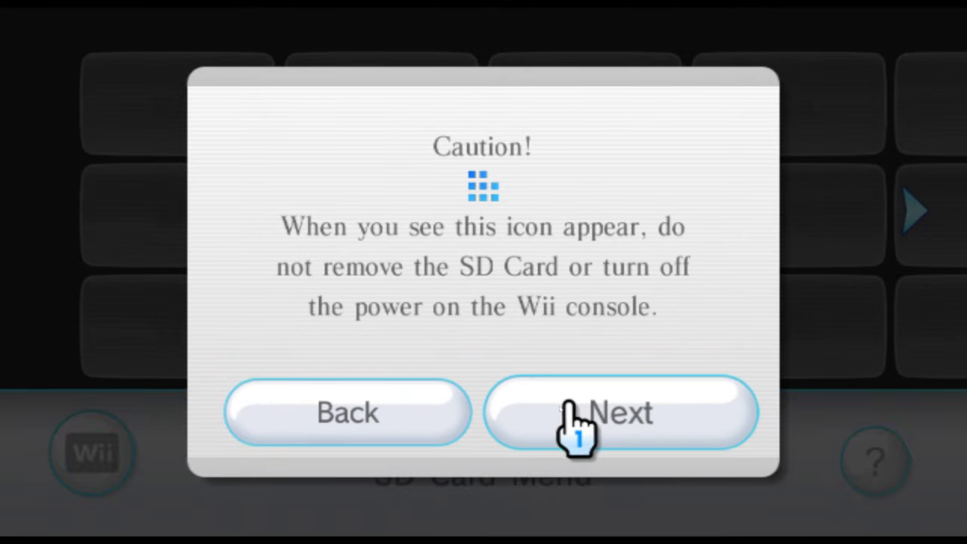
click(564, 411)
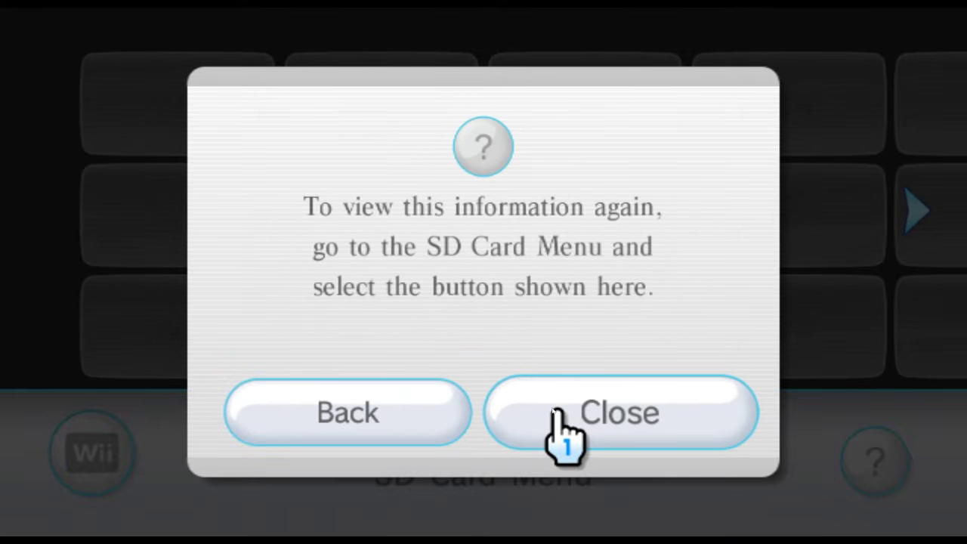
click(554, 414)
click(73, 446)
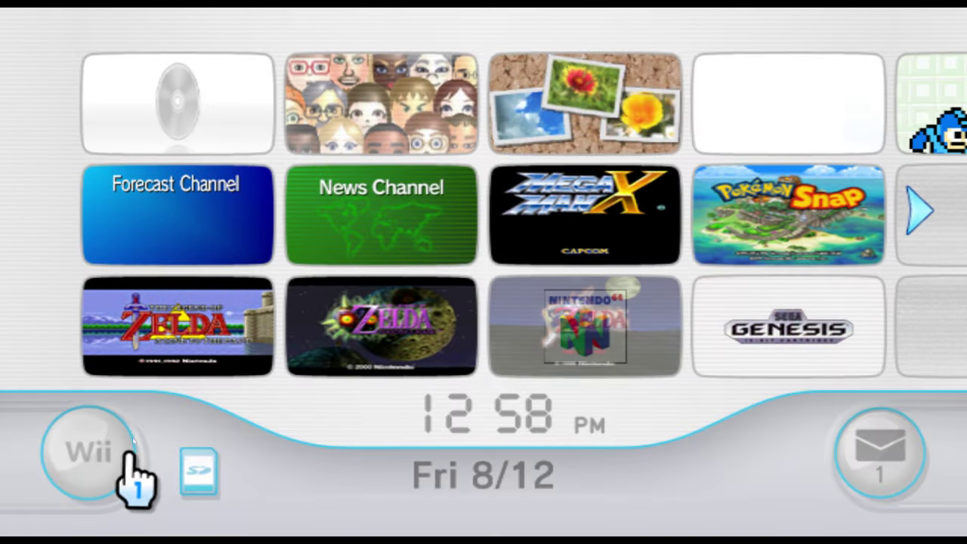
- Open Wii Options > Data Management > Save Data > Wii and view the Mega Man X save
click(130, 451)
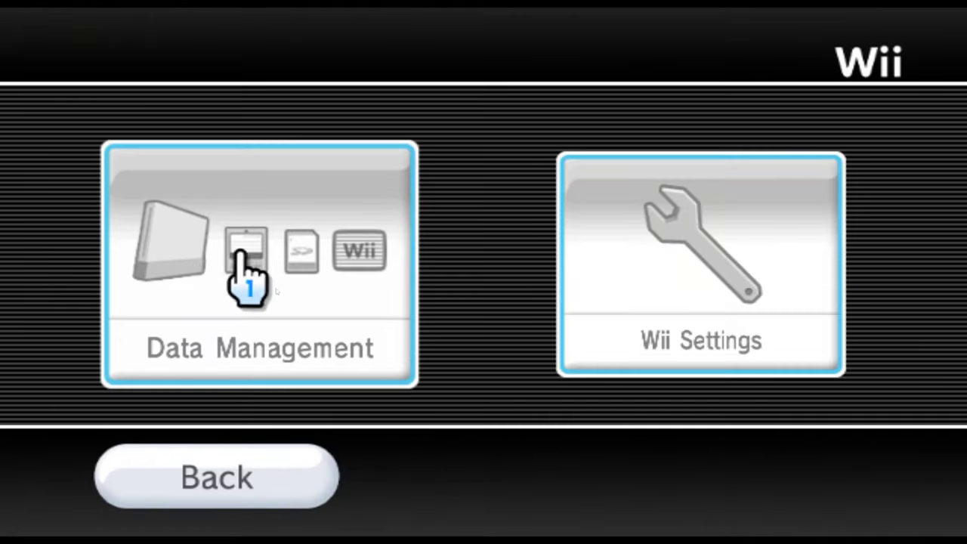
click(241, 257)
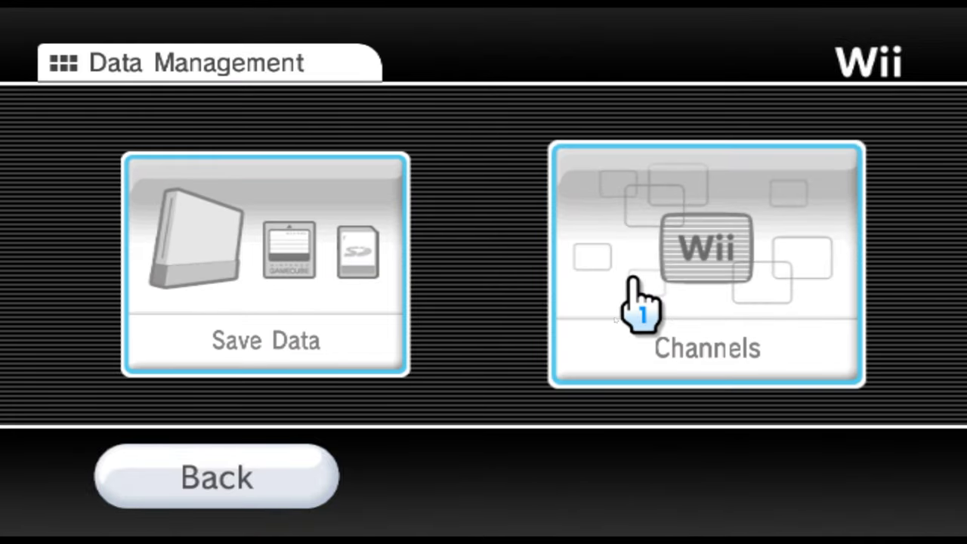
click(244, 286)
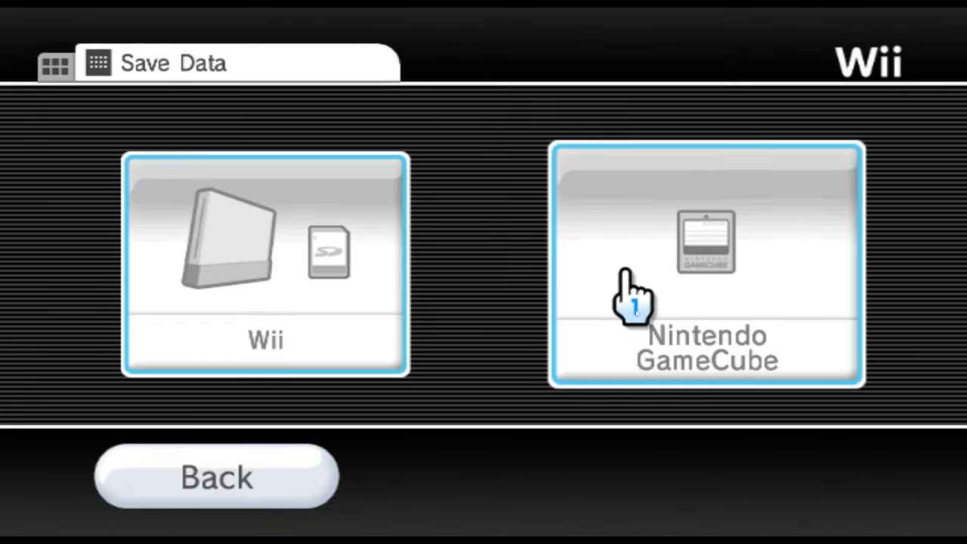
click(321, 324)
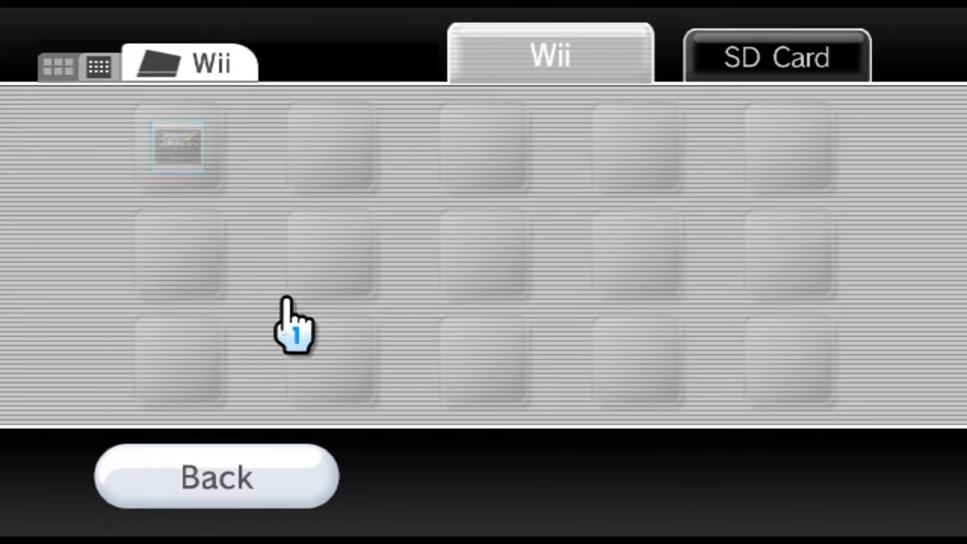
click(170, 151)
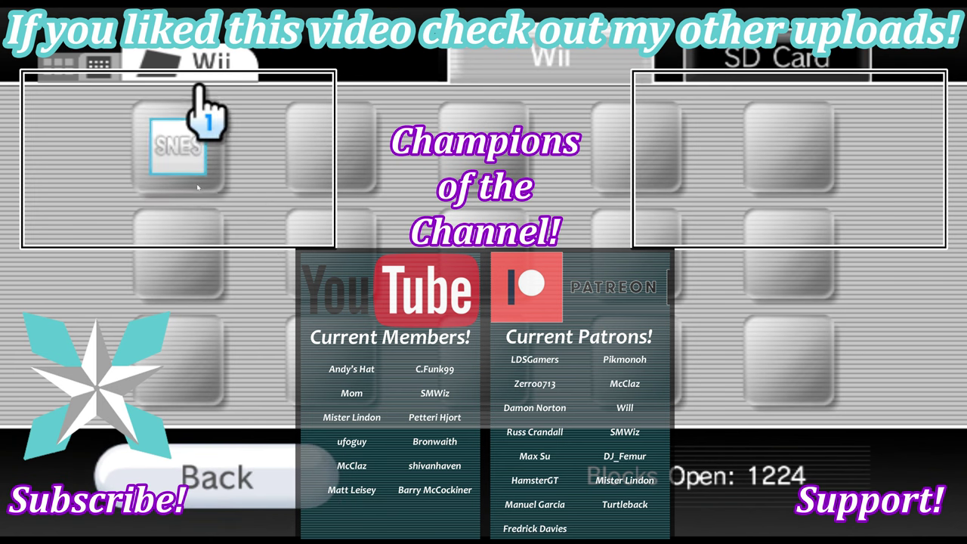
- Move the Mega Man X channel to the SD Card from Data Management > Channels, confirming with Yes
click(242, 461)
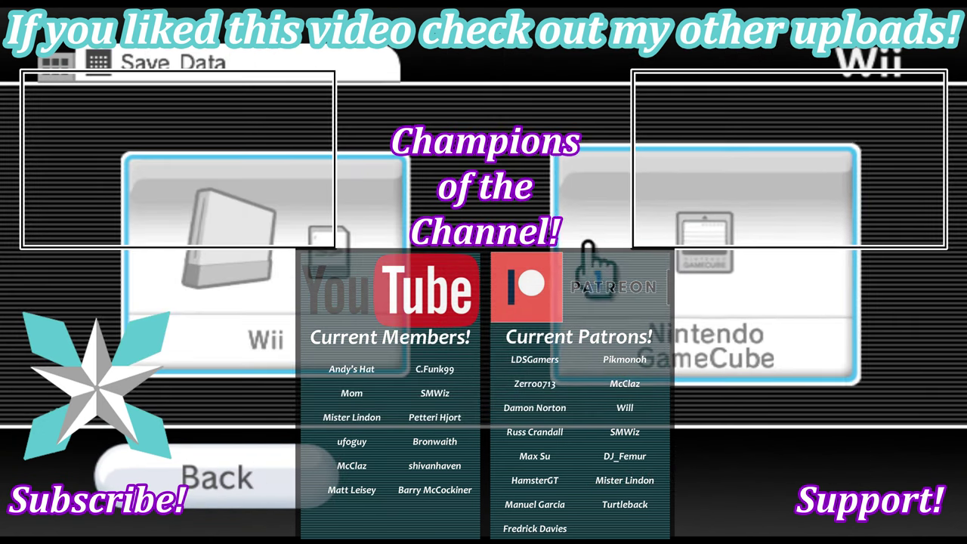
click(315, 464)
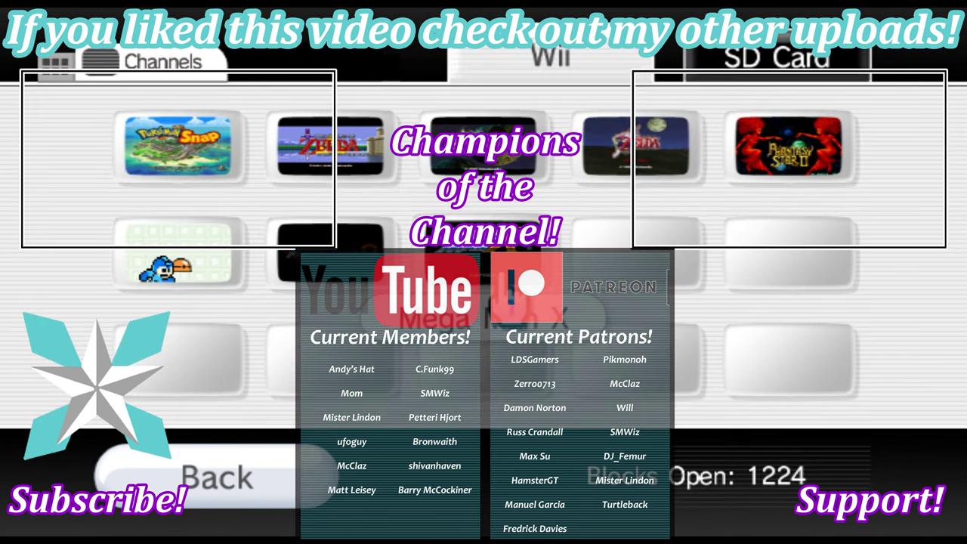
click(183, 257)
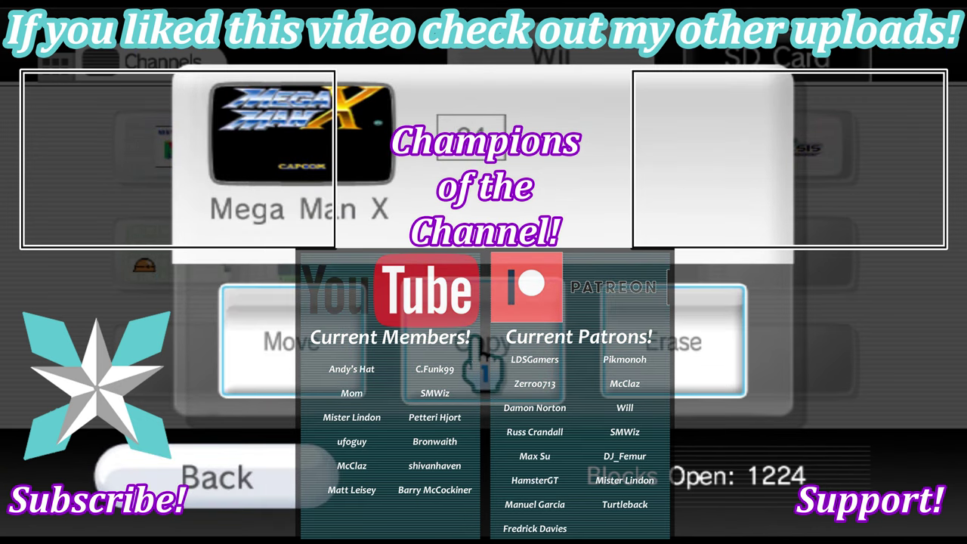
click(366, 371)
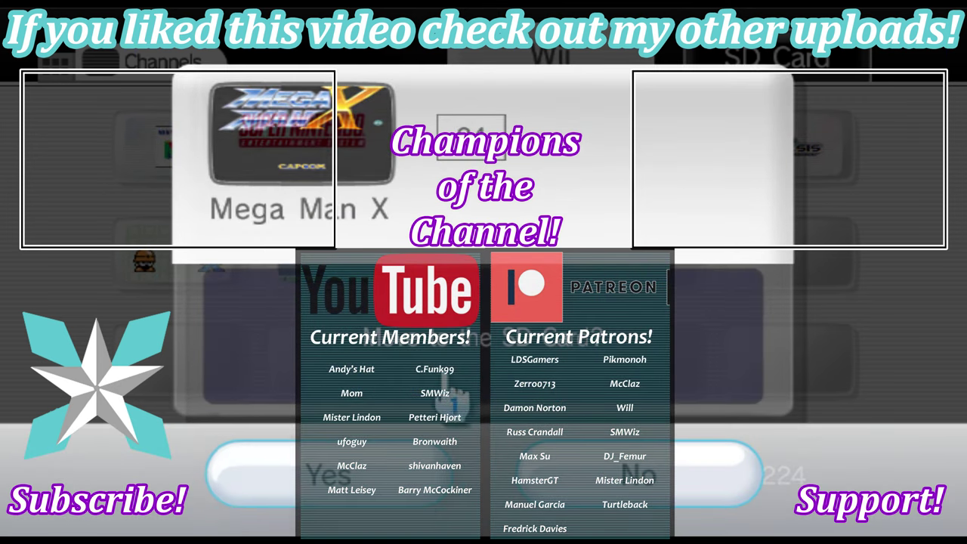
click(393, 490)
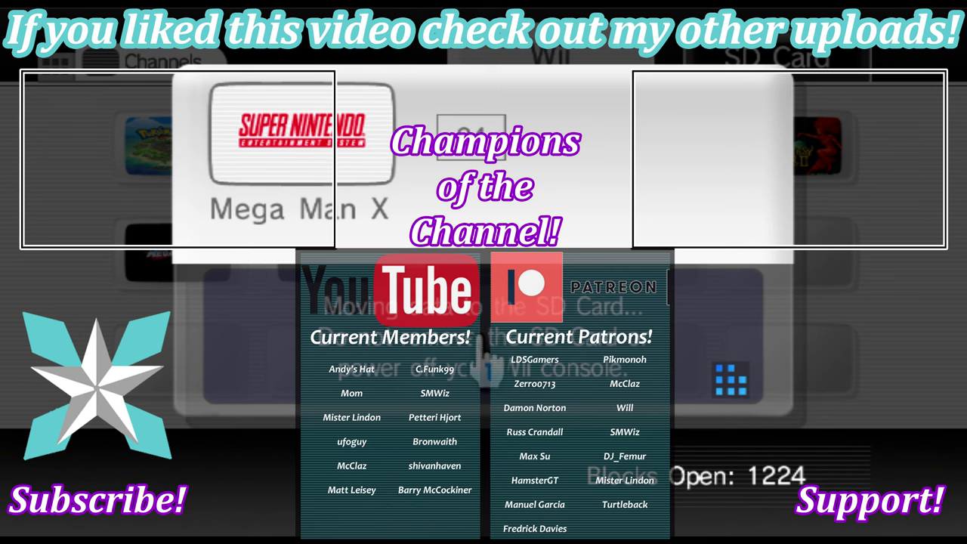